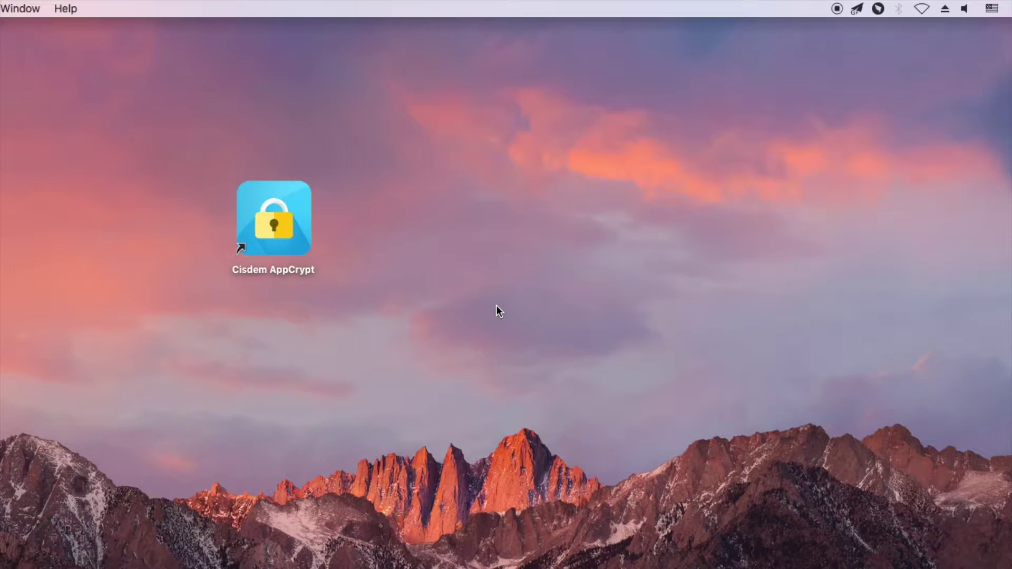
- Launch AppCrypt, unlock its main window with the password, and move the window higher
double_click(266, 220)
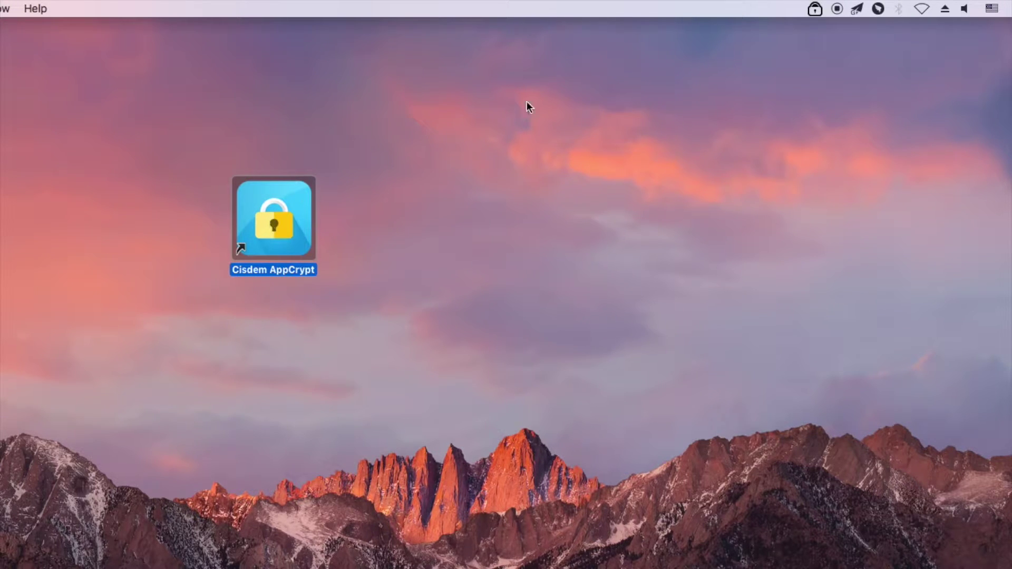
left_click(814, 9)
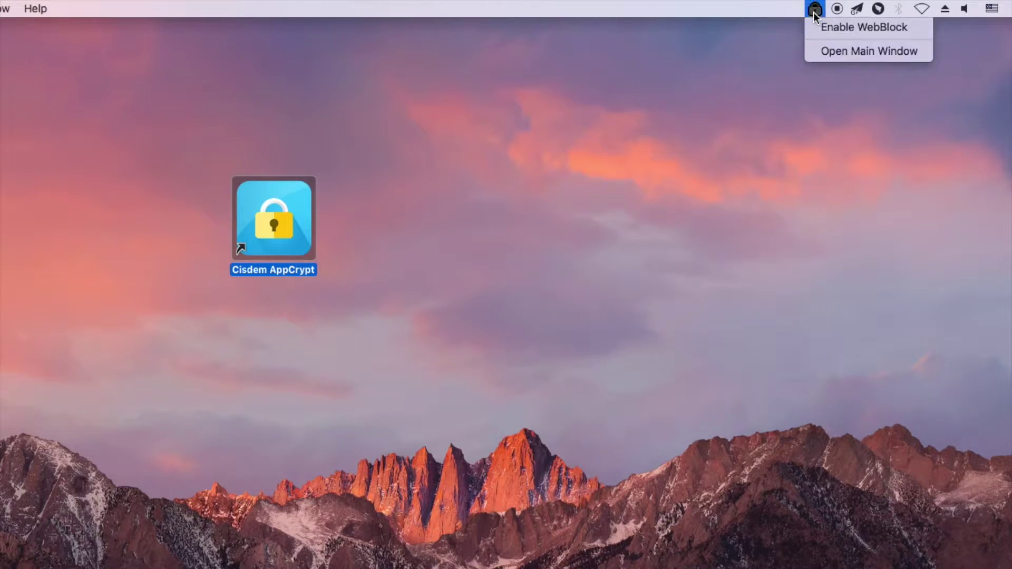
left_click(817, 55)
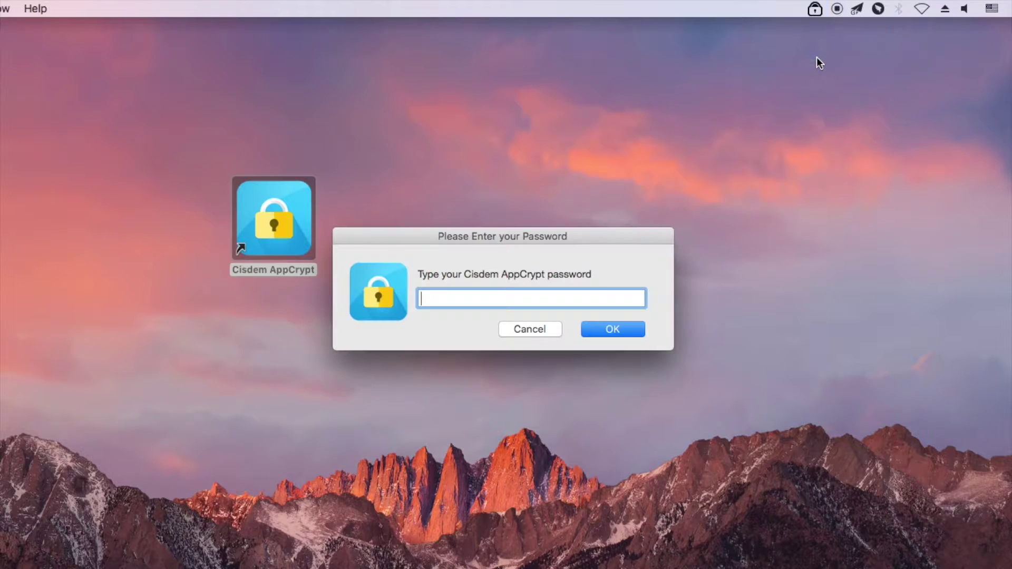
type("•••")
left_click(618, 328)
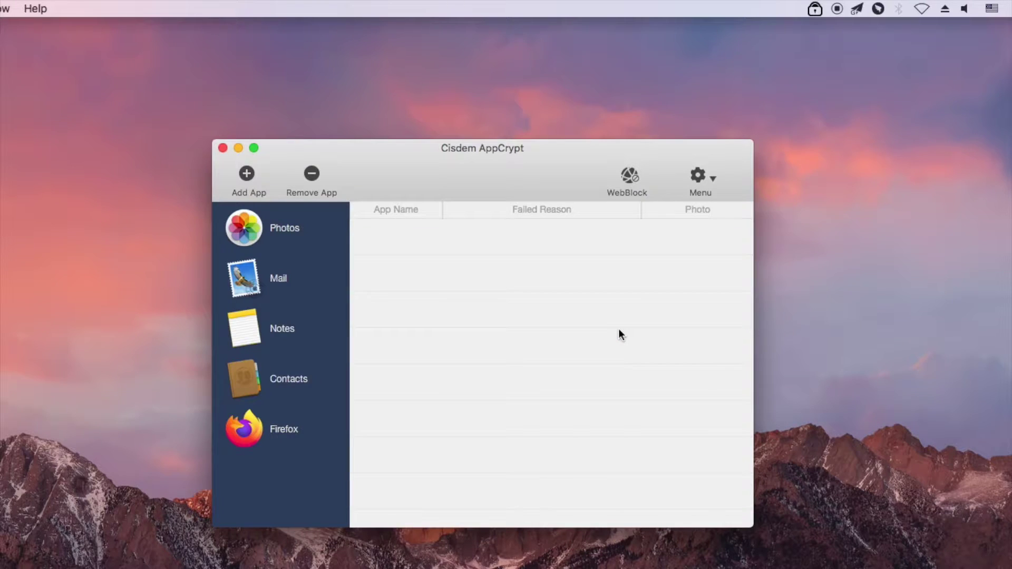
left_click_drag(594, 168, 596, 132)
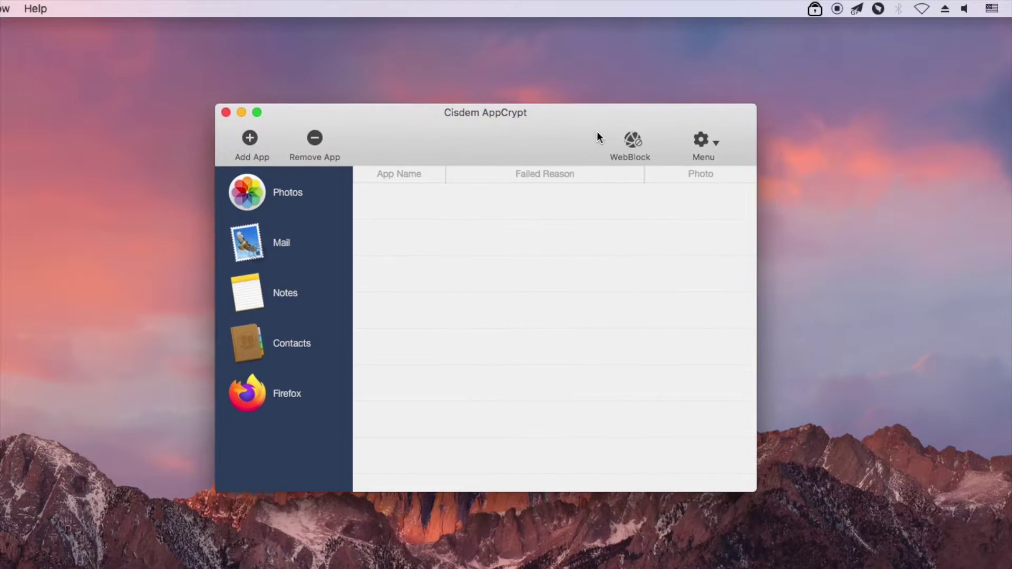
- Add youtube.com to the WebBlock blocklist alongside facebook.com and twittter.com
left_click(632, 142)
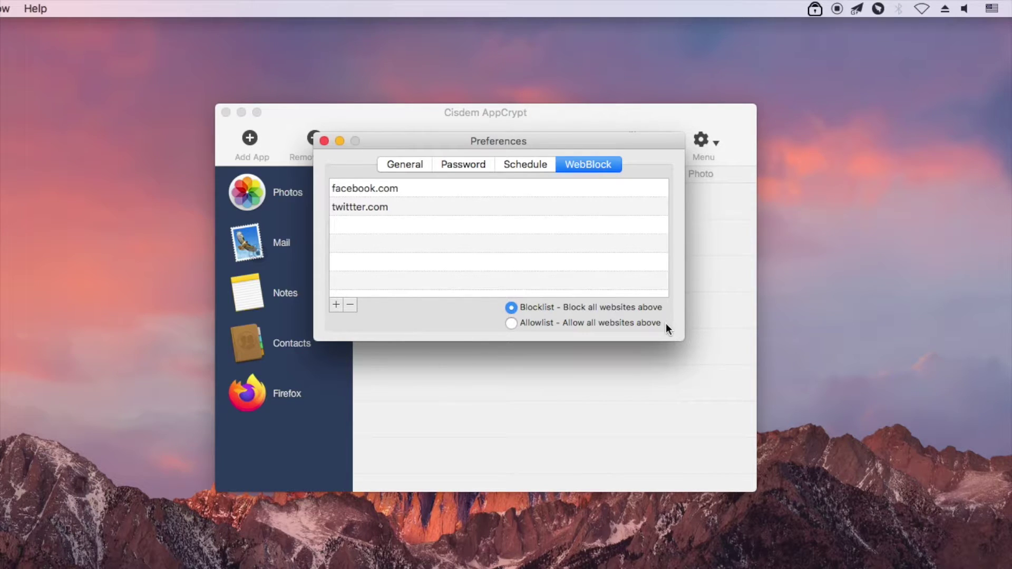
left_click(511, 322)
left_click(336, 304)
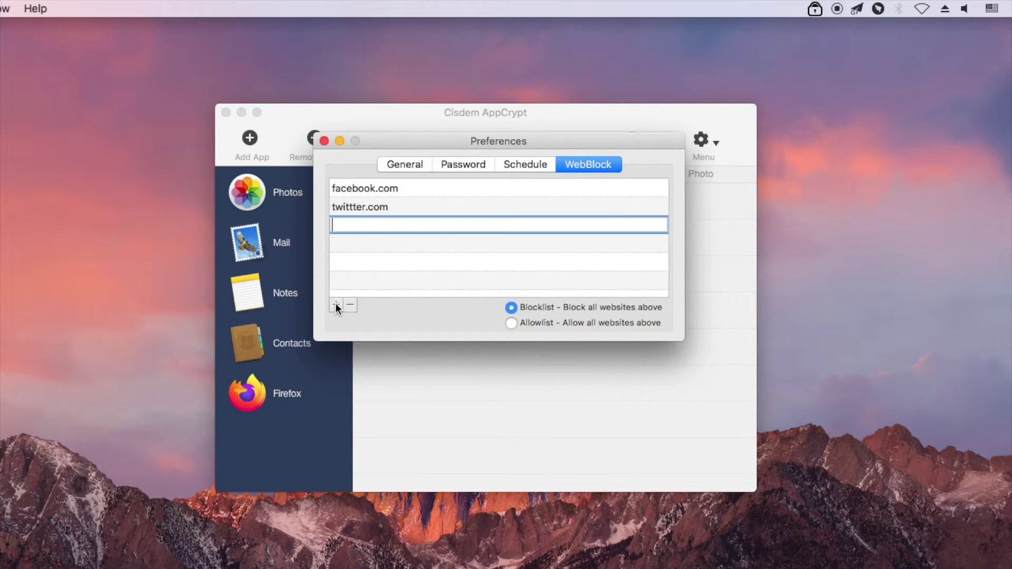
type("youtube.com")
key("Return")
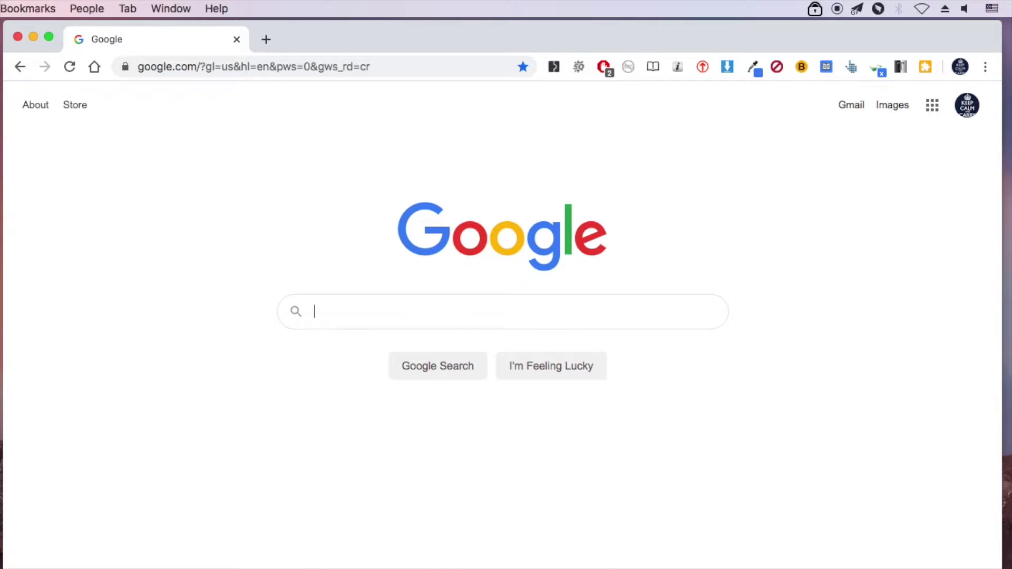
- Search Google for youtube and open the YouTube result to confirm it is blocked
type("youtube")
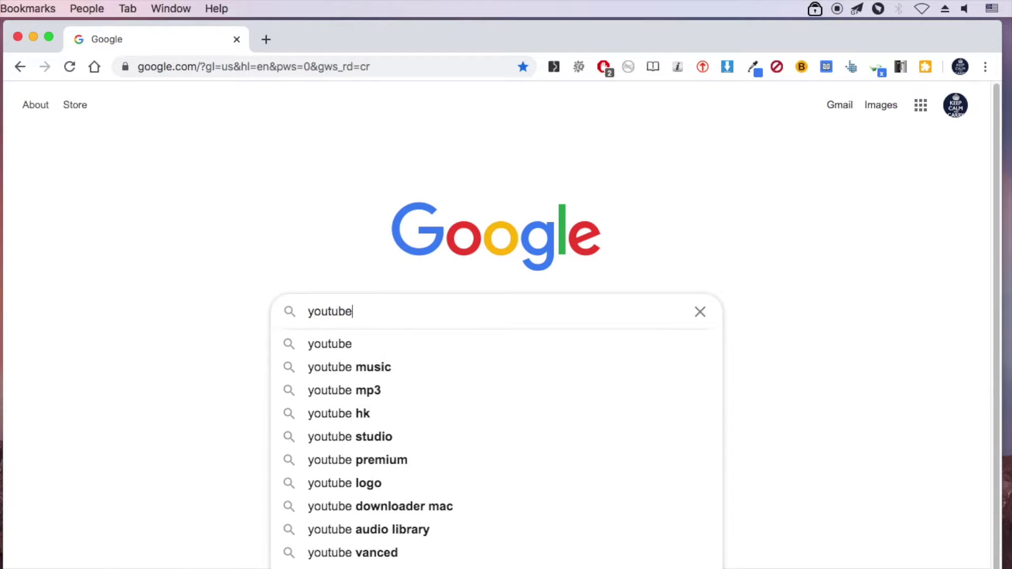
key("Return")
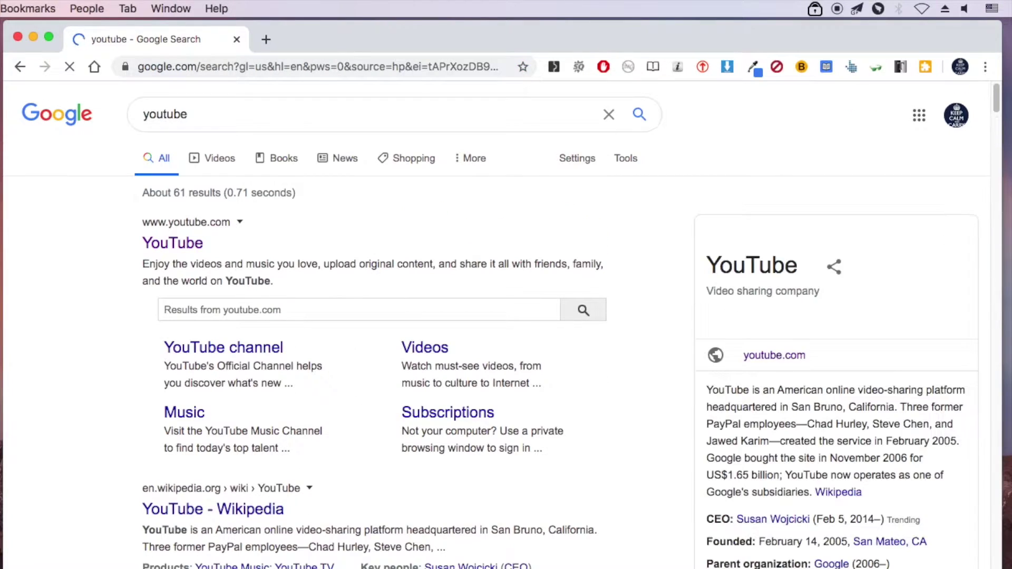
left_click(167, 244)
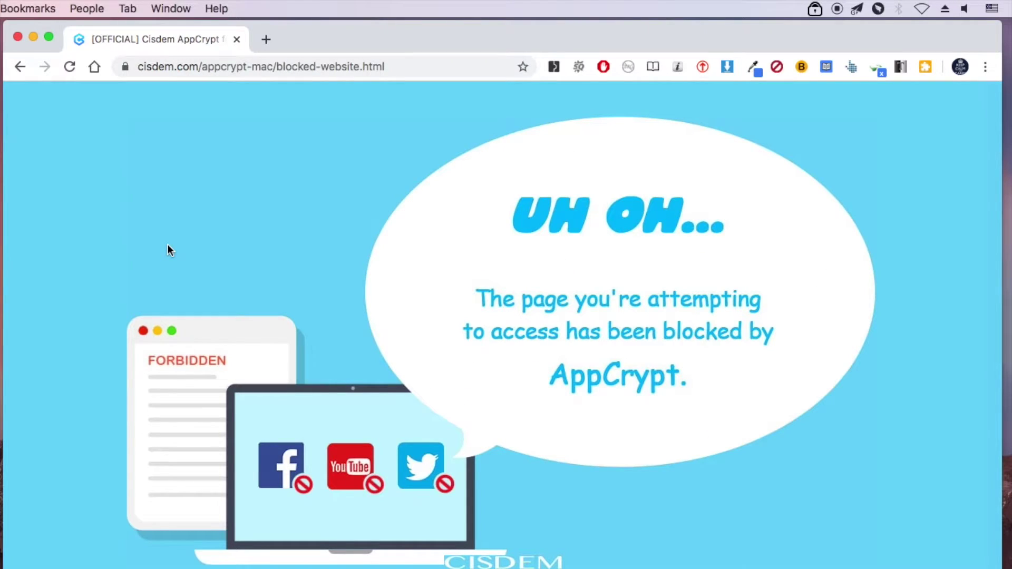
- Disable WebBlock from the menu-bar lock icon, confirming with the password
left_click(814, 9)
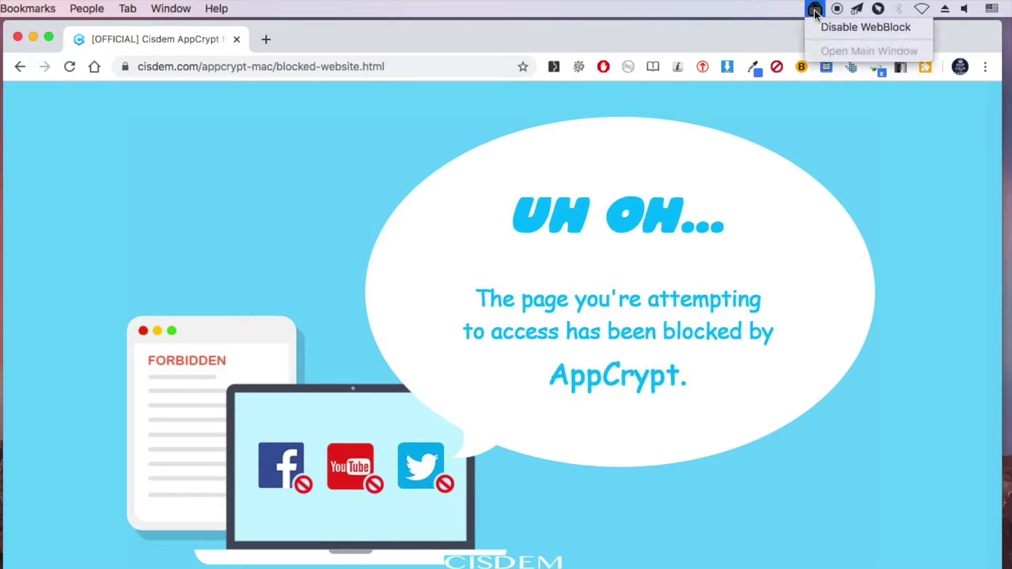
left_click(820, 26)
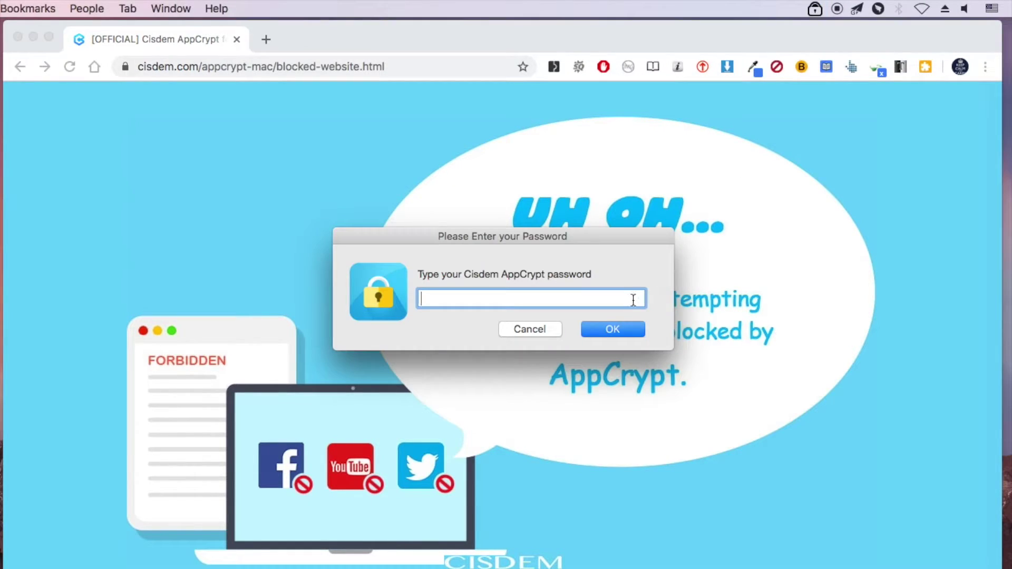
type("123")
key("Return")
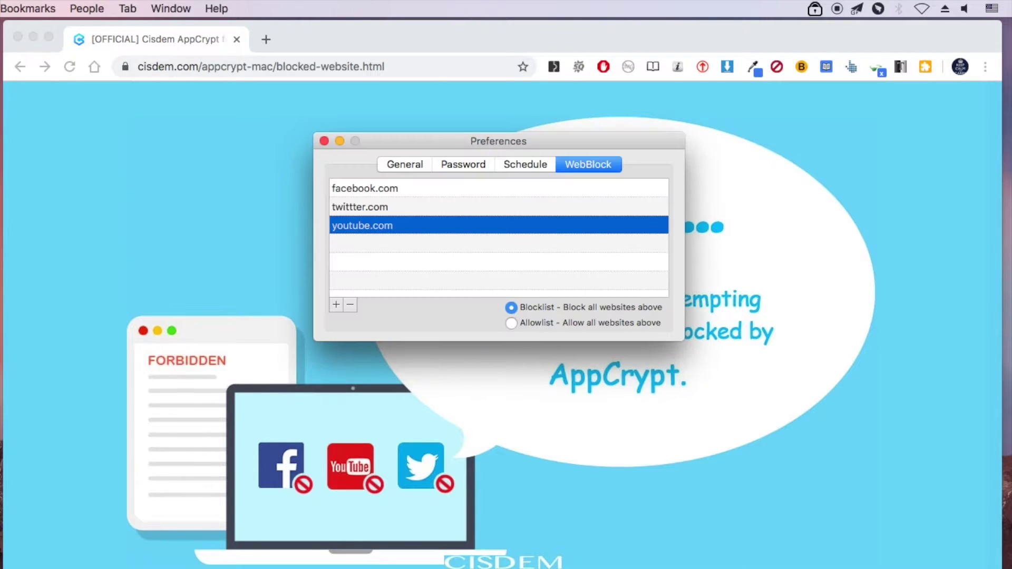
- Load youtube from Chrome's address bar, which now opens normally
left_click(789, 218)
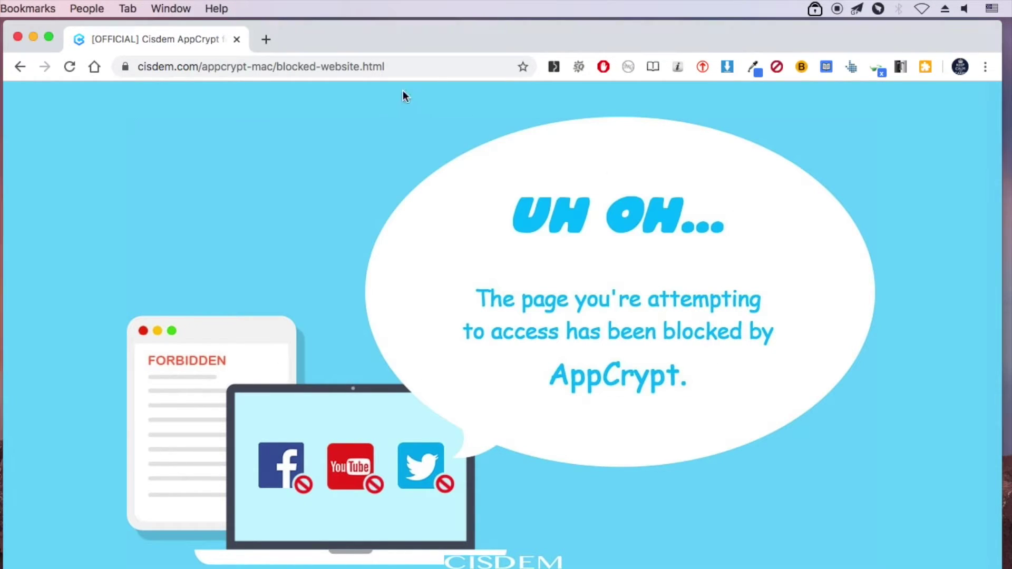
left_click(387, 66)
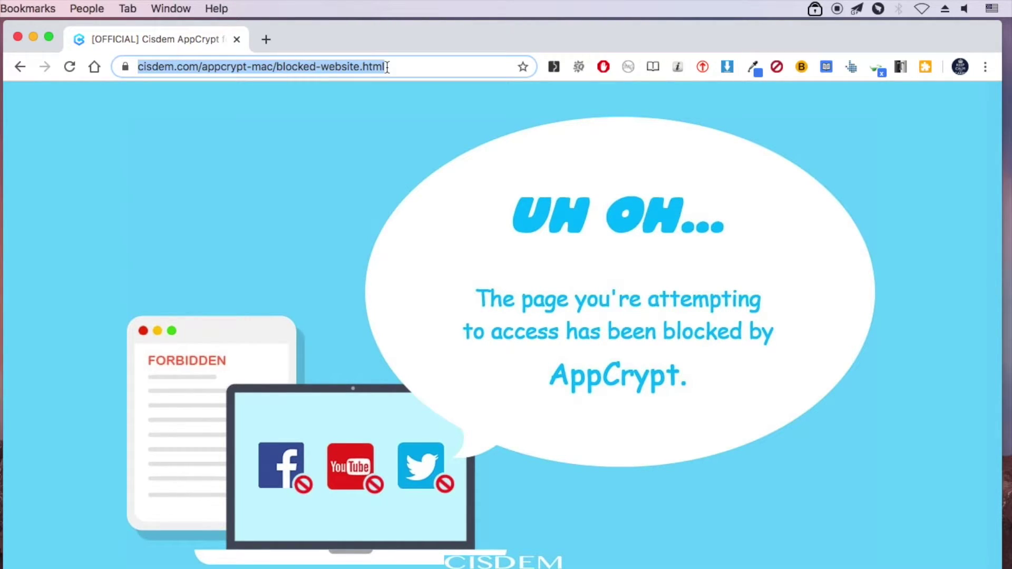
type("youtube.com")
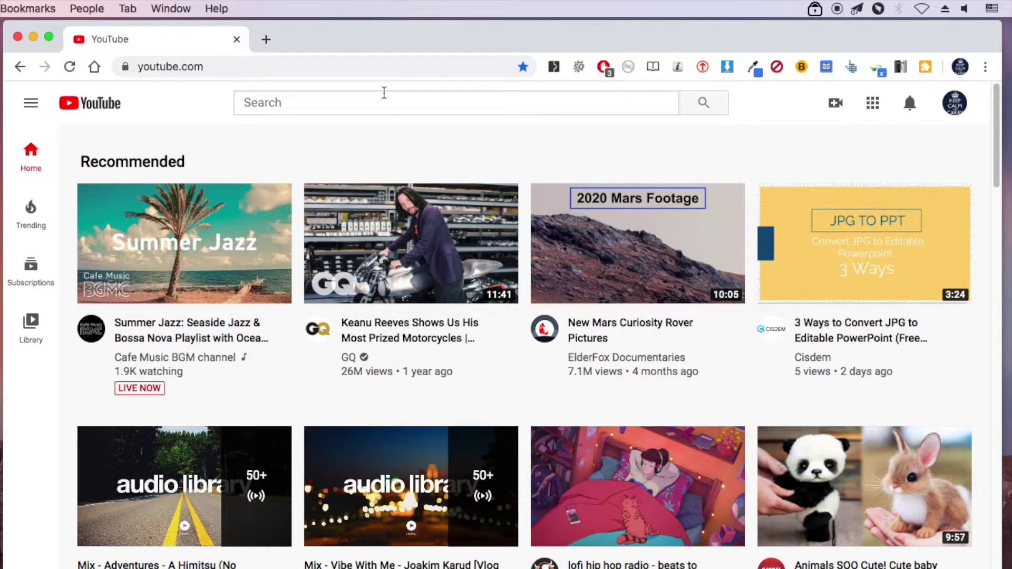
left_click(814, 9)
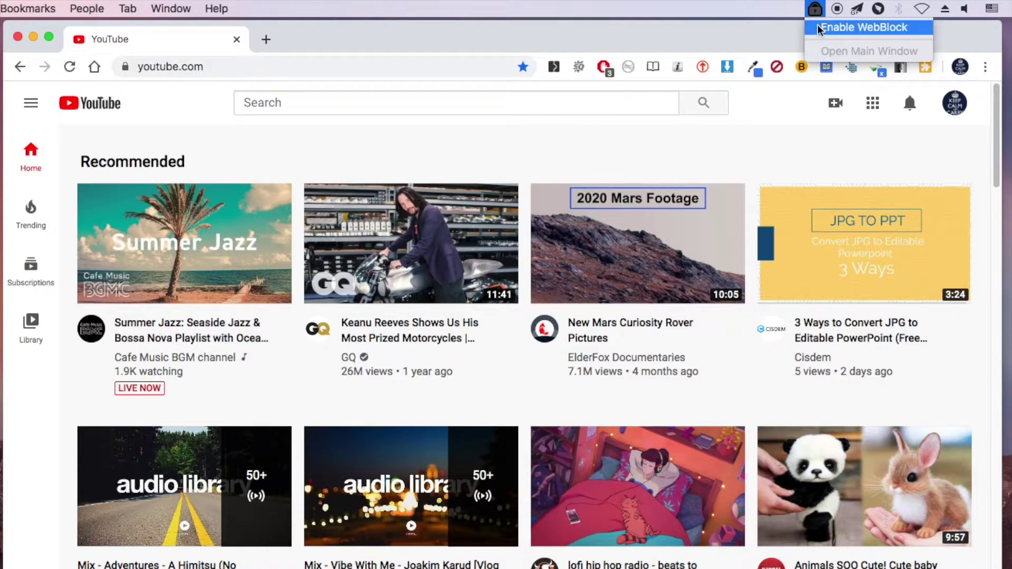
- Re-enable WebBlock and open the blocked-websites list showing facebook.com, twittter.com and youtube.com
left_click(818, 28)
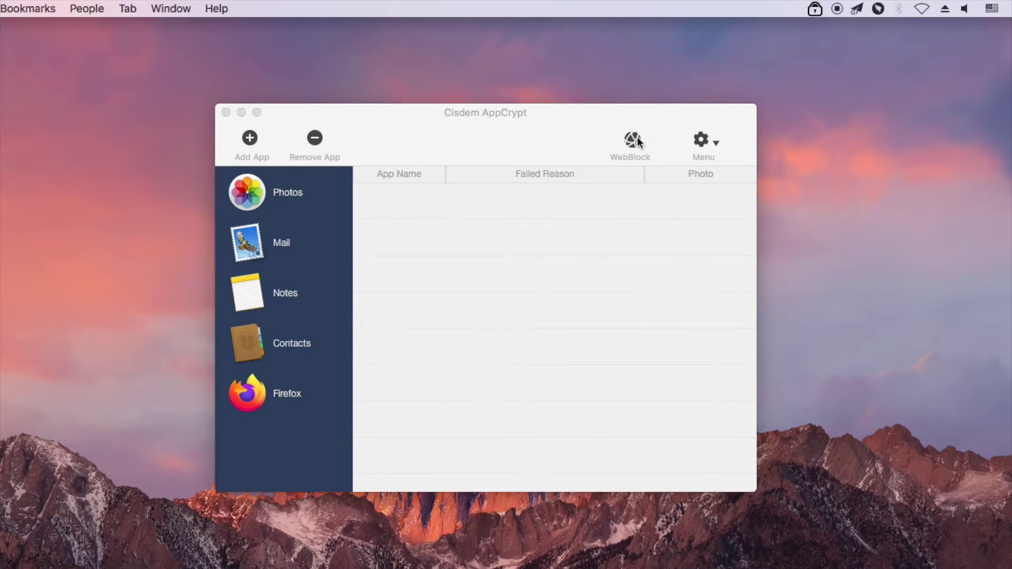
left_click(632, 140)
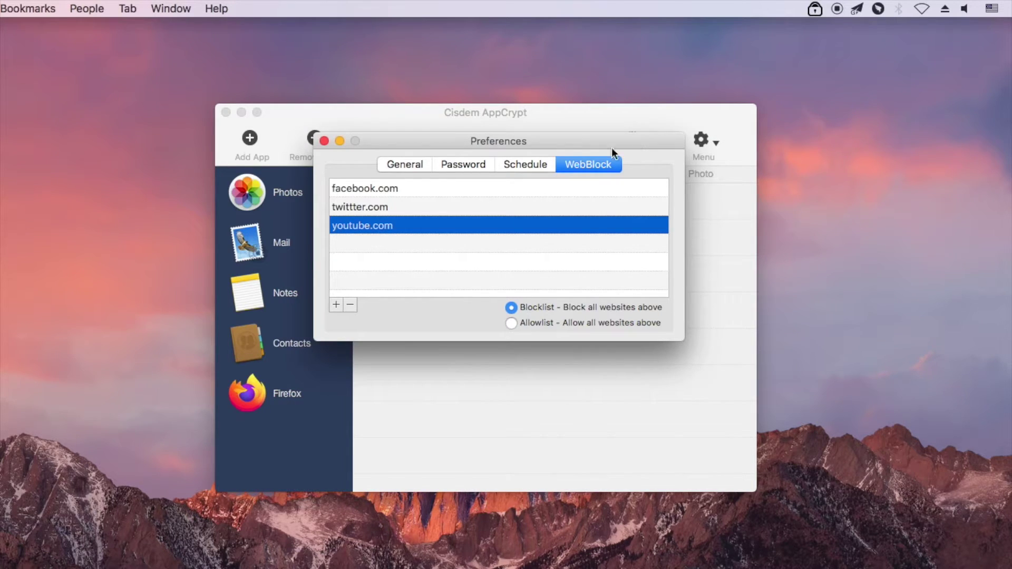
- On the Schedule tab, select youtube.com, open its schedule editor and add a time range
left_click(530, 166)
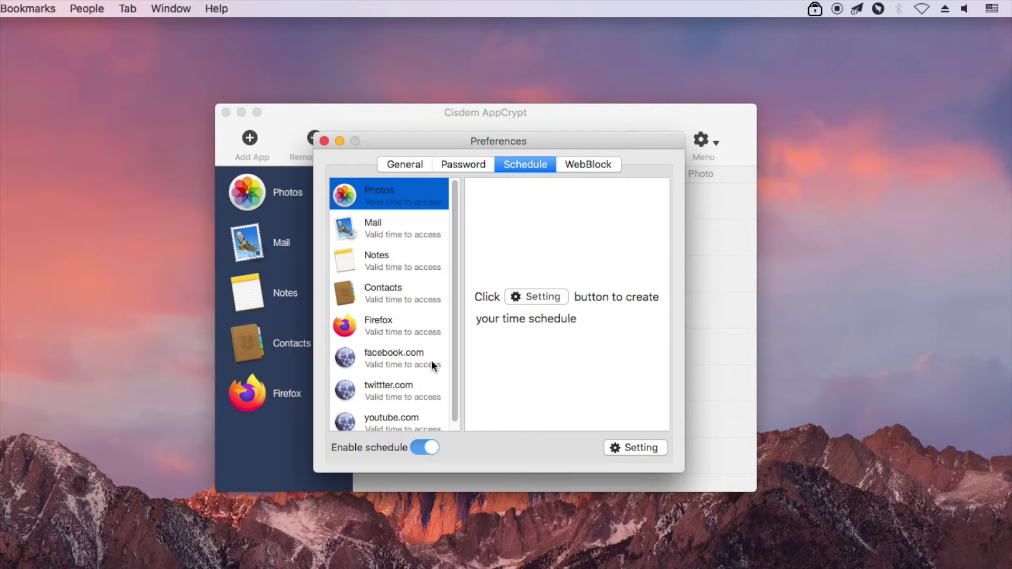
scroll(420, 408, "down", 1)
left_click(414, 420)
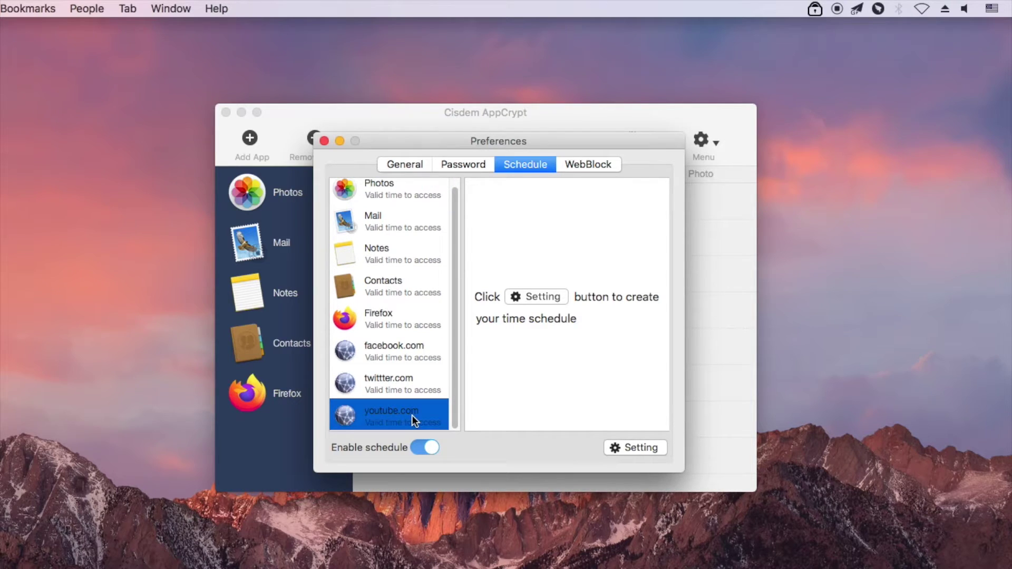
left_click(625, 449)
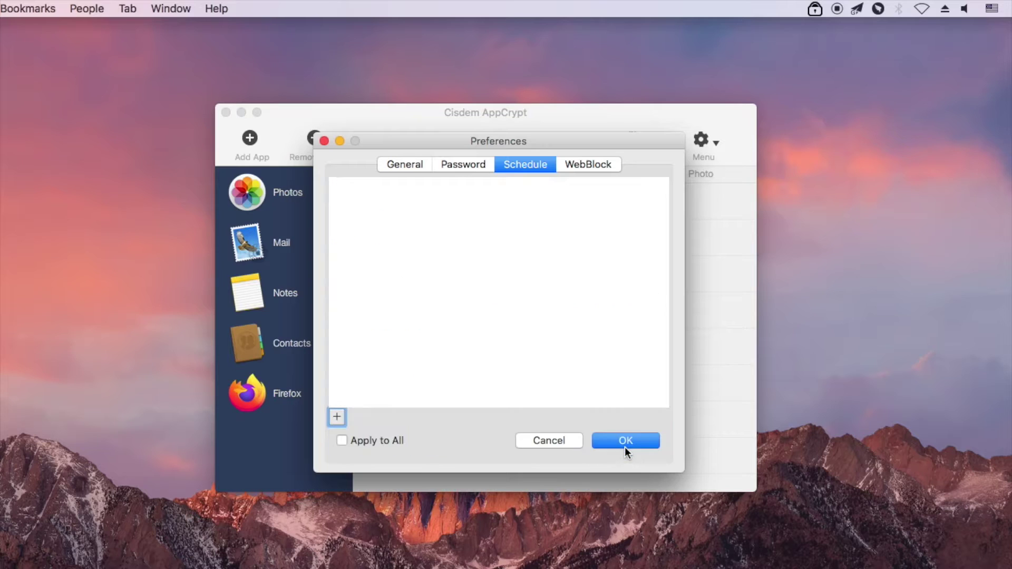
left_click(337, 418)
- Set the first range to 10:00 AM–03:00 PM, Monday to Friday
left_click(426, 218)
left_click(519, 226)
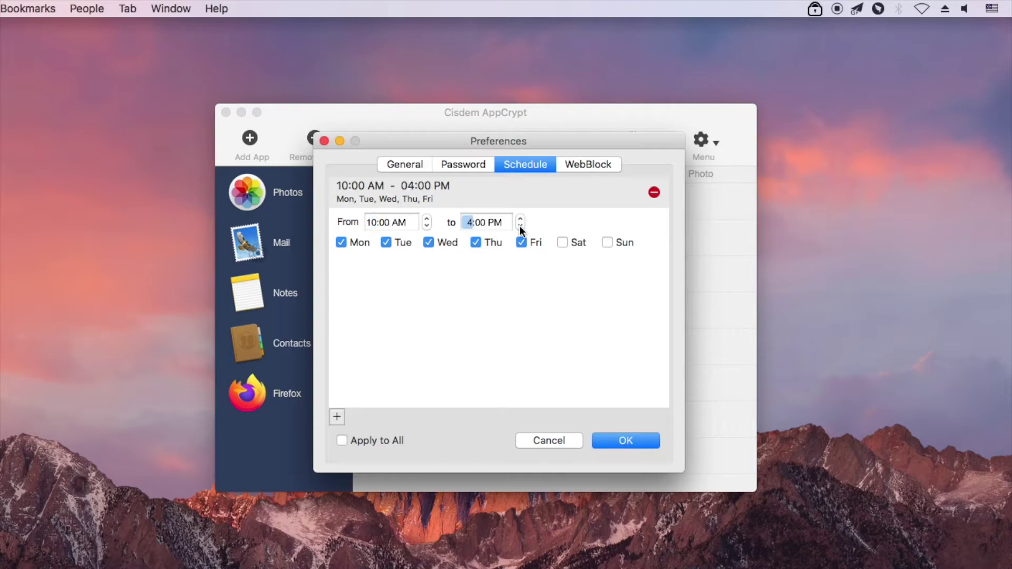
left_click(520, 226)
- Add a second range of 06:00–10:00 AM on Monday and Saturday only
left_click(336, 417)
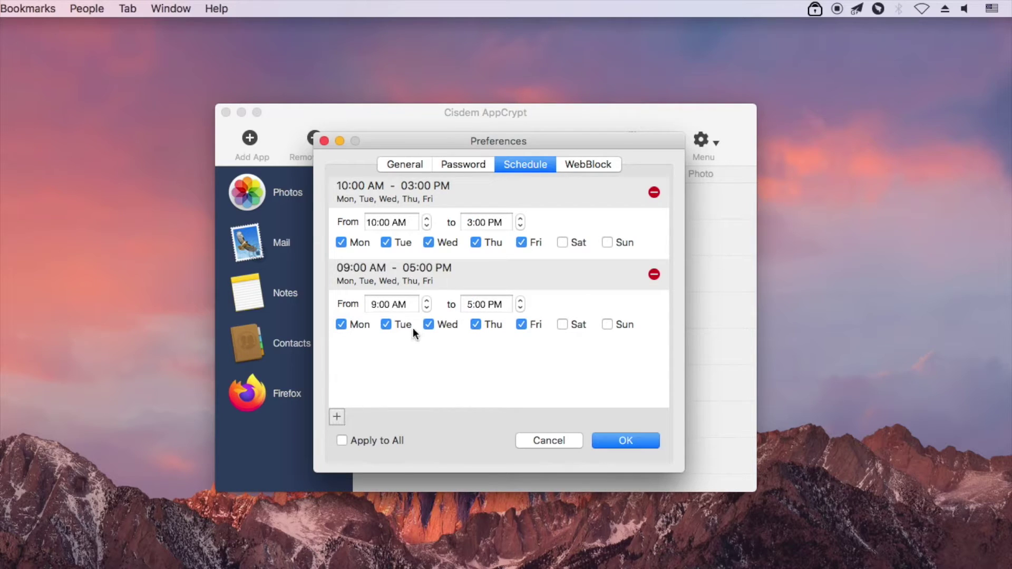
left_click(426, 308)
left_click(425, 308)
left_click(426, 308)
left_click(520, 308)
left_click(520, 308)
left_click(520, 309)
left_click(520, 308)
left_click(520, 308)
left_click(520, 308)
left_click(520, 308)
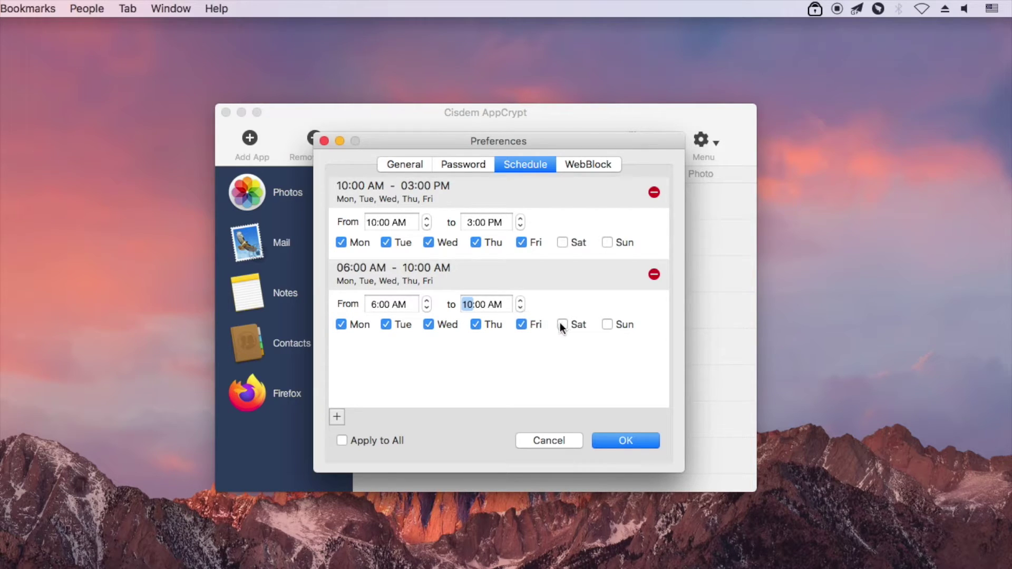
left_click(561, 325)
left_click(522, 324)
left_click(476, 324)
left_click(425, 325)
left_click(390, 325)
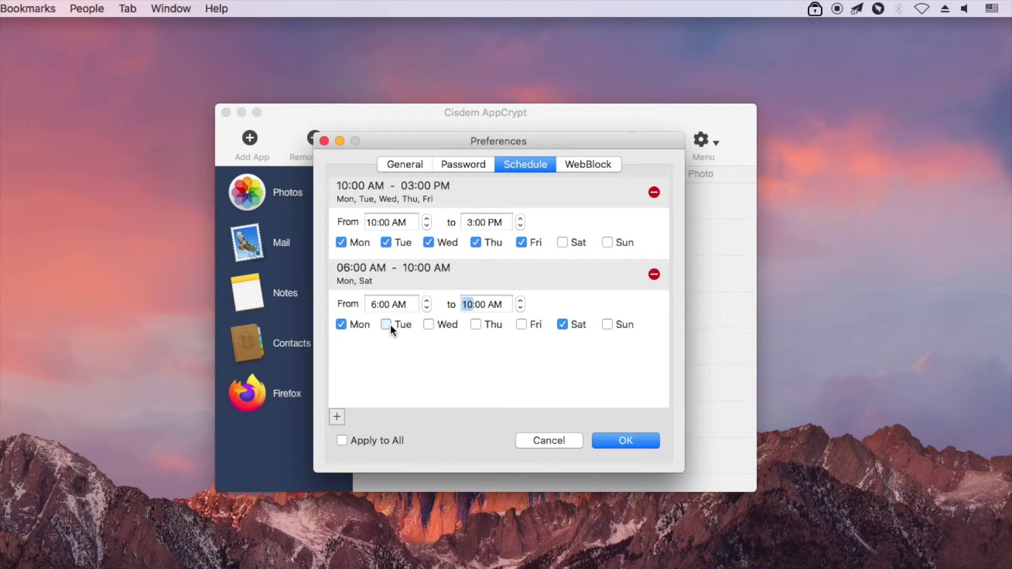
- Add a third range of 09:00 AM–05:00 PM, Monday to Thursday, and save the schedule
left_click(339, 416)
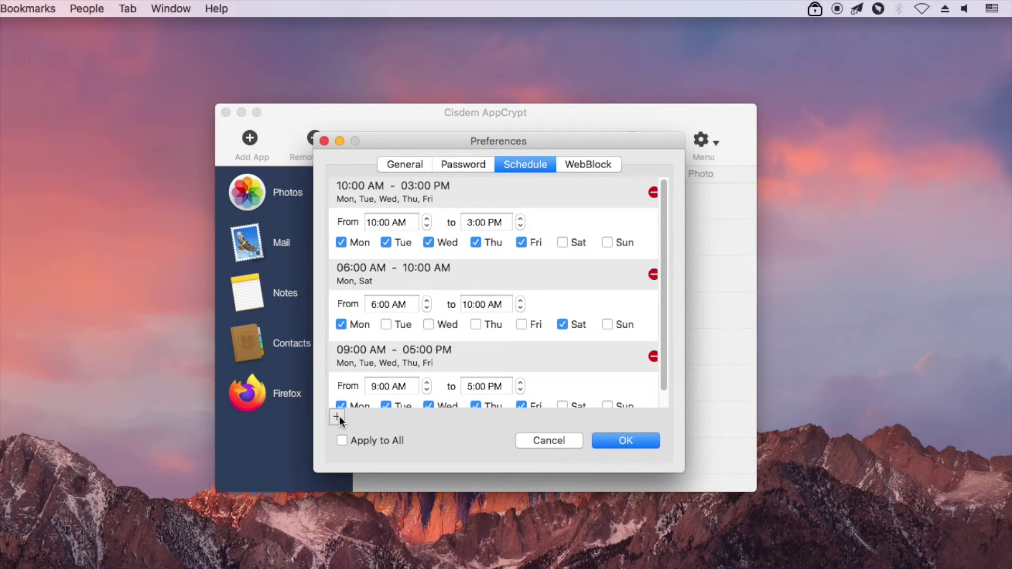
left_click(520, 401)
scroll(594, 339, "down", 2)
scroll(594, 339, "up", 2)
left_click(619, 438)
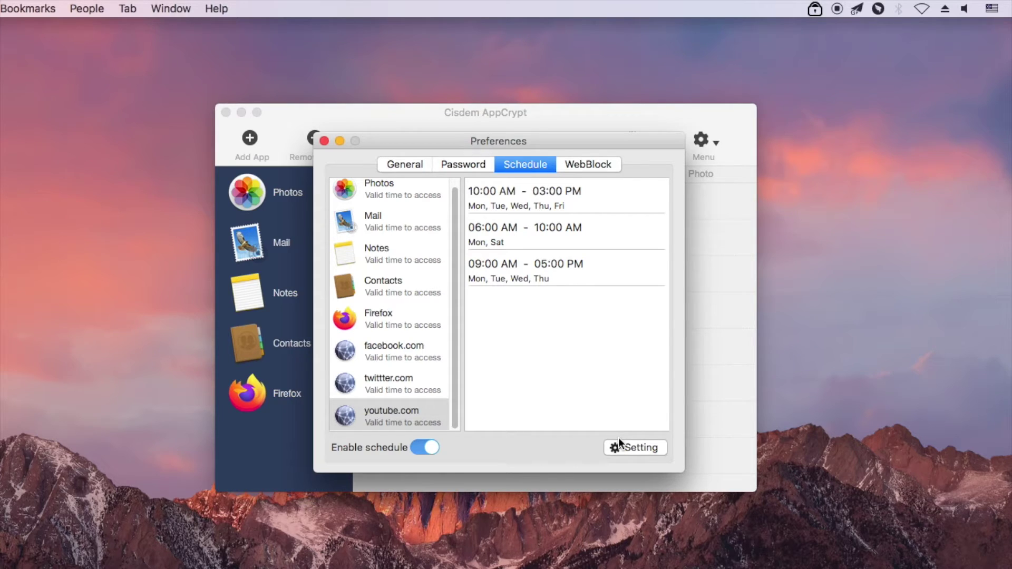
- Delete the 06:00–10:00 AM and 09:00 AM–05:00 PM ranges, keeping only 10:00 AM–03:00 PM Mon–Fri
left_click(621, 446)
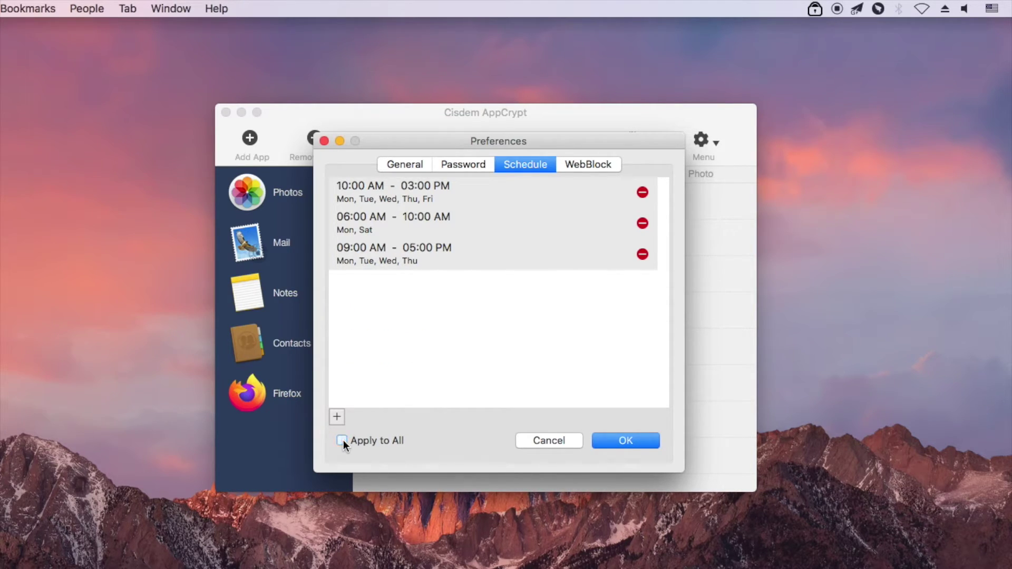
left_click(642, 254)
left_click(654, 224)
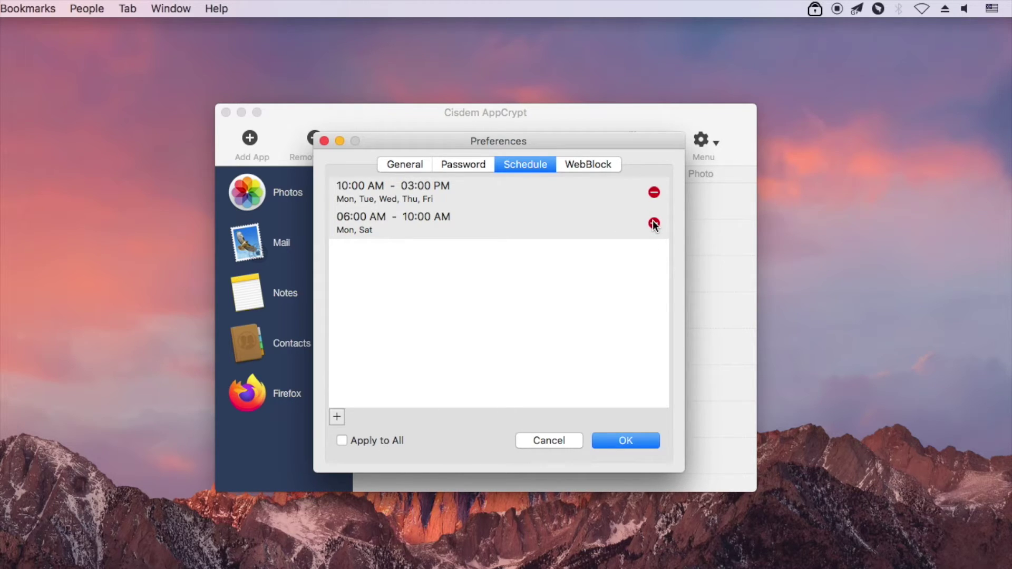
left_click(653, 224)
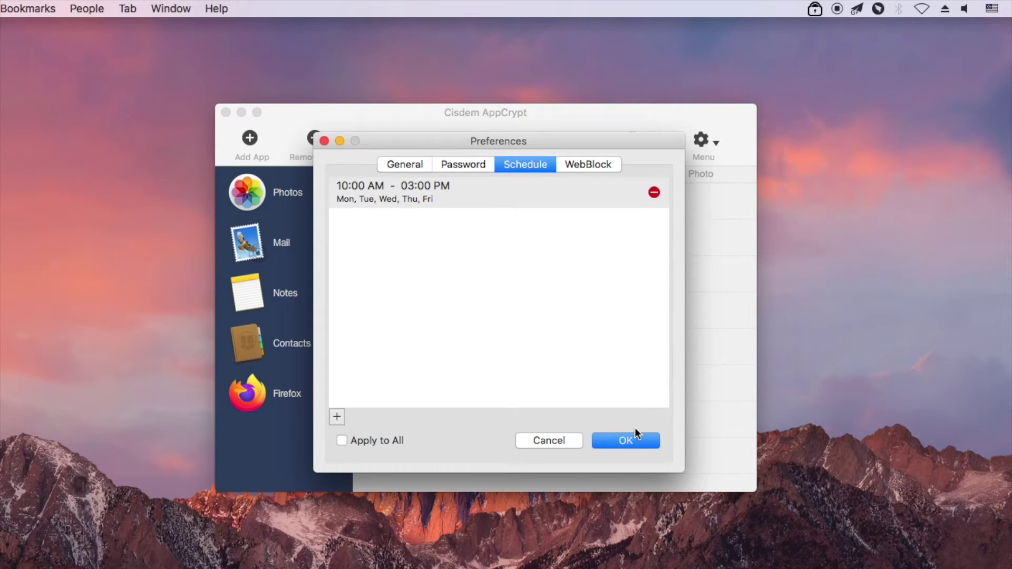
left_click(631, 441)
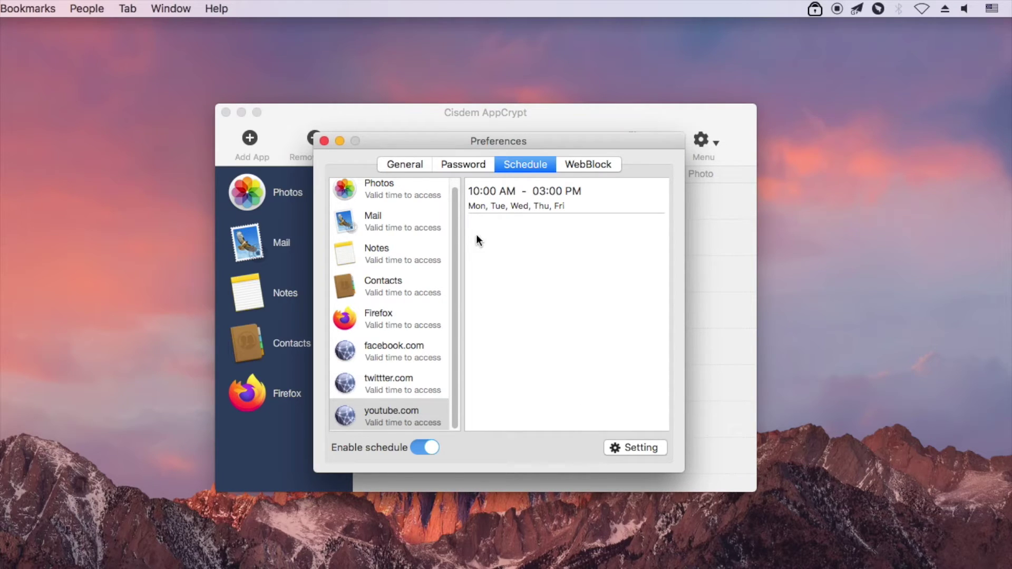
left_click(409, 166)
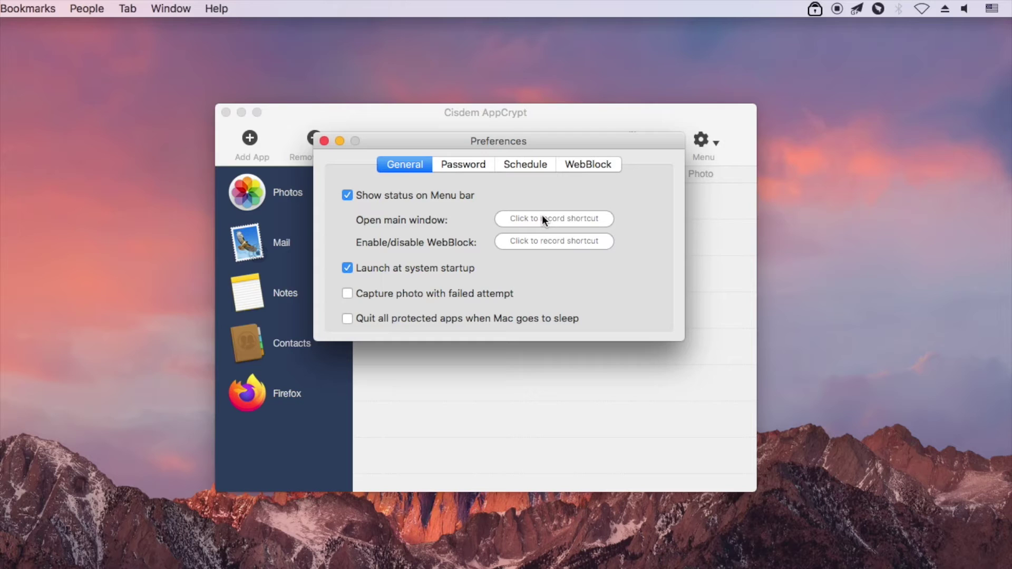
- Close the Preferences window to return to the protected apps list
left_click(324, 141)
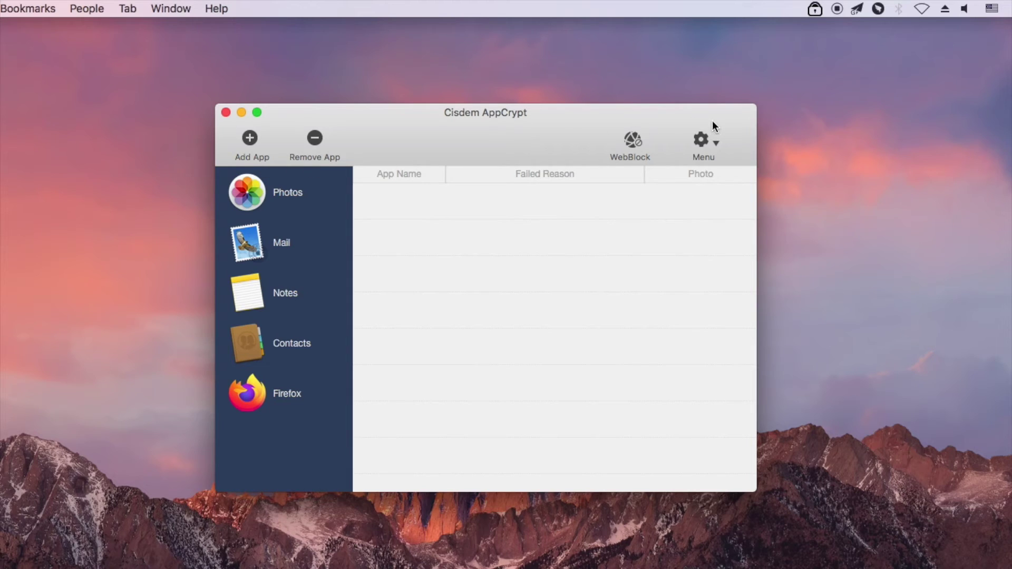
- Open AppCrypt's gear menu listing Preferences, About, User Guide, Product FAQ and Exit
left_click(716, 143)
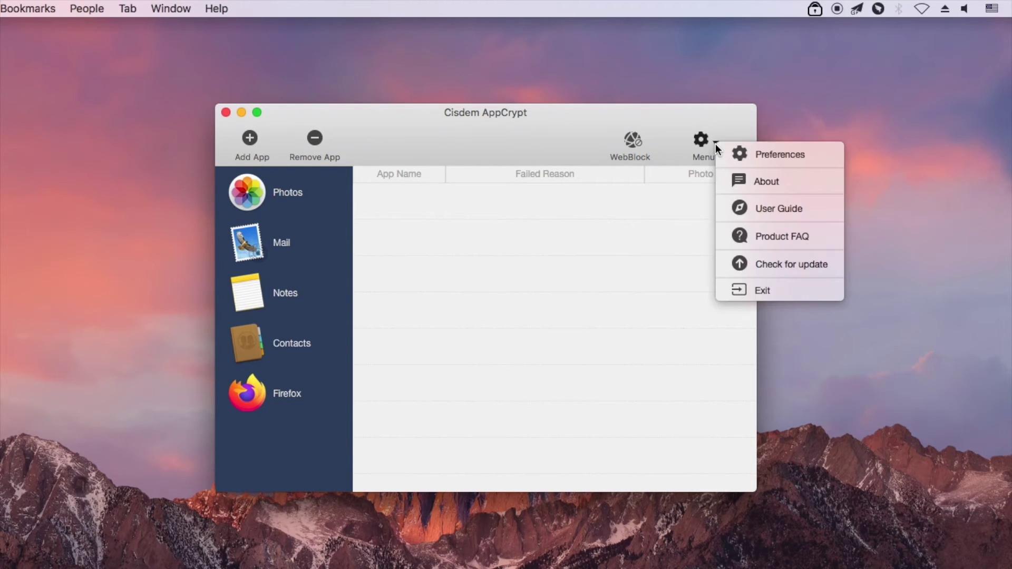